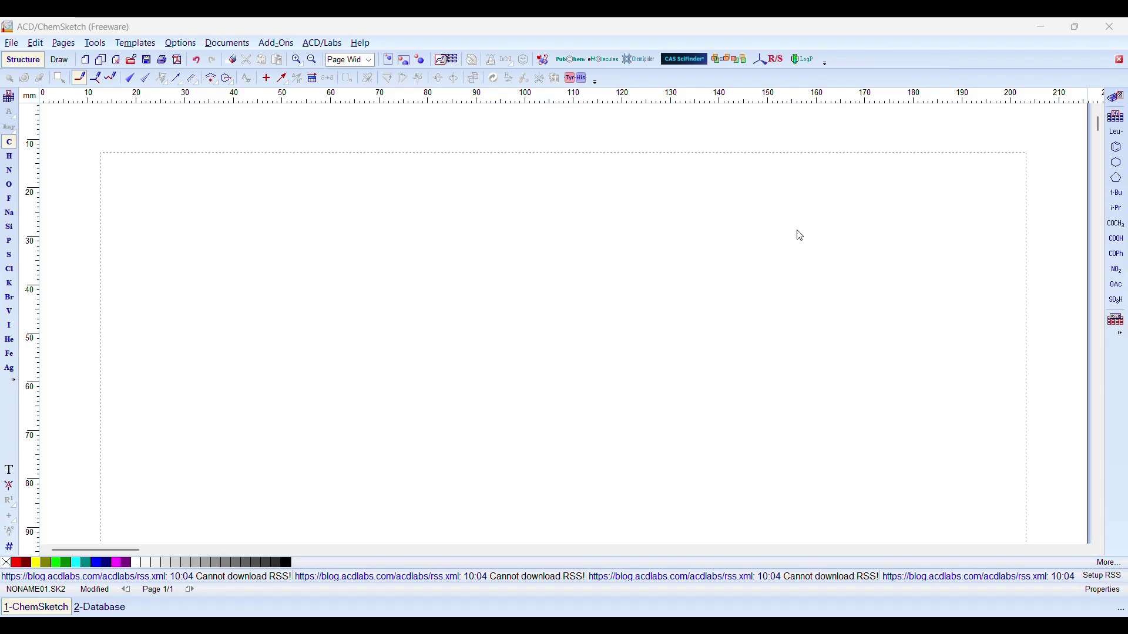
Draw a six-carbon zigzag chain and attach two hydrogen atoms to its fourth carbon with single bonds
{"action": "left_click", "coordinate": [109, 83]}
{"action": "mouse_move", "coordinate": [292, 295]}
{"action": "left_mouse_down"}
{"action": "mouse_move", "coordinate": [520, 303]}
{"action": "mouse_move", "coordinate": [523, 287]}
{"action": "left_mouse_up"}
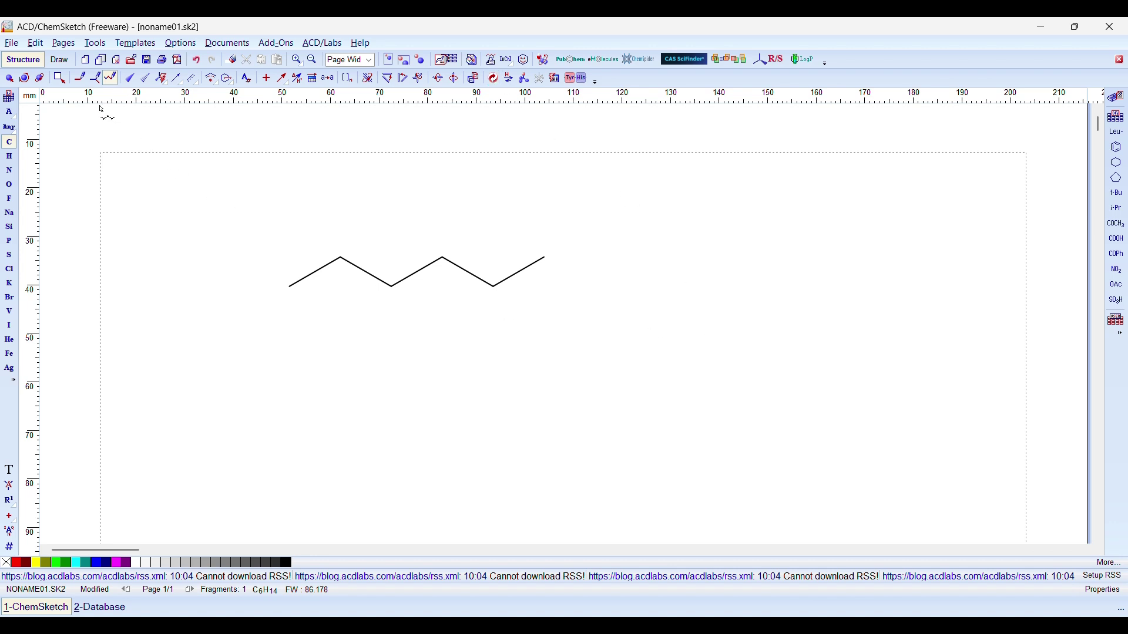
{"action": "left_click", "coordinate": [8, 156]}
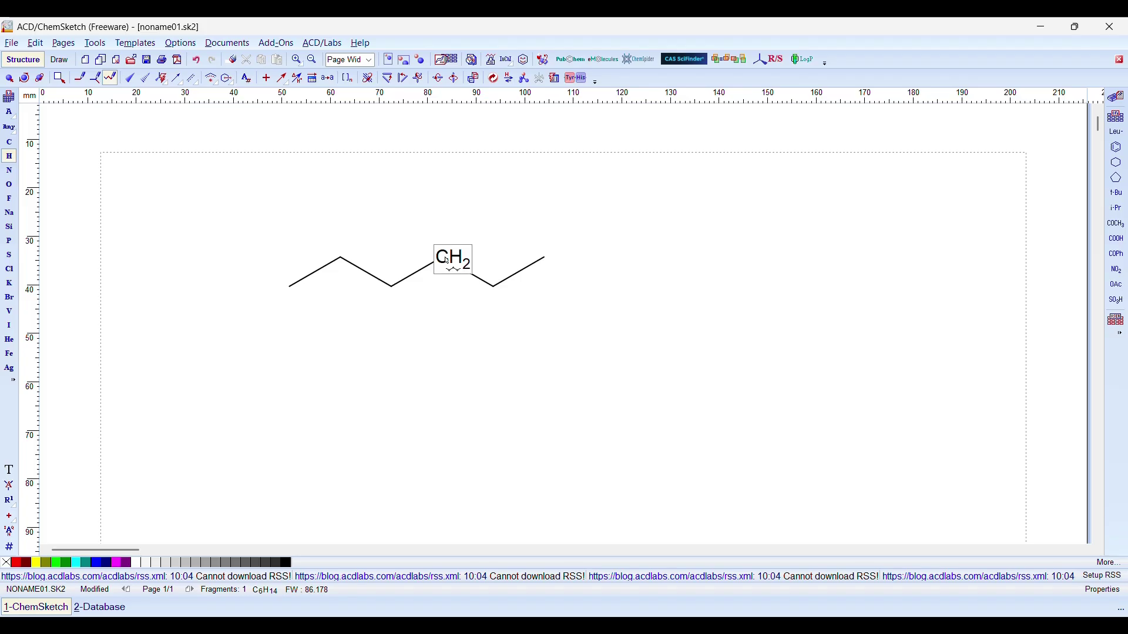
{"action": "left_click_drag", "start_coordinate": [442, 256], "coordinate": [477, 227]}
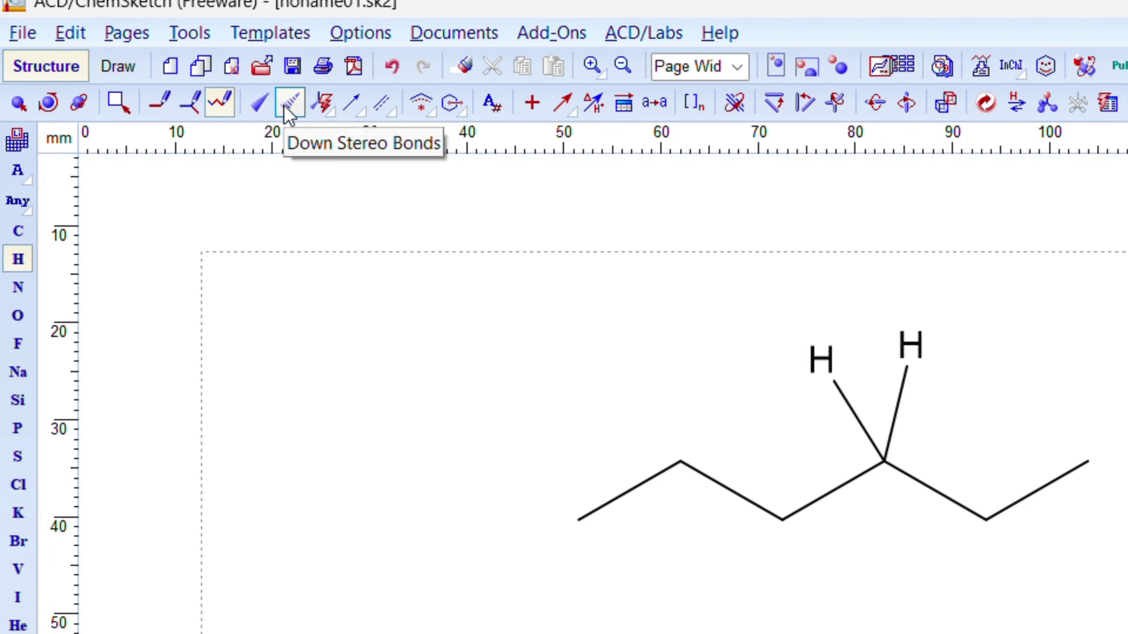
Draw a separate up stereo bond and a separate down stereo bond in the empty area beside the chain and undo them
{"action": "left_click", "coordinate": [262, 105]}
{"action": "left_click", "coordinate": [352, 399]}
{"action": "key", "text": "ctrl+z"}
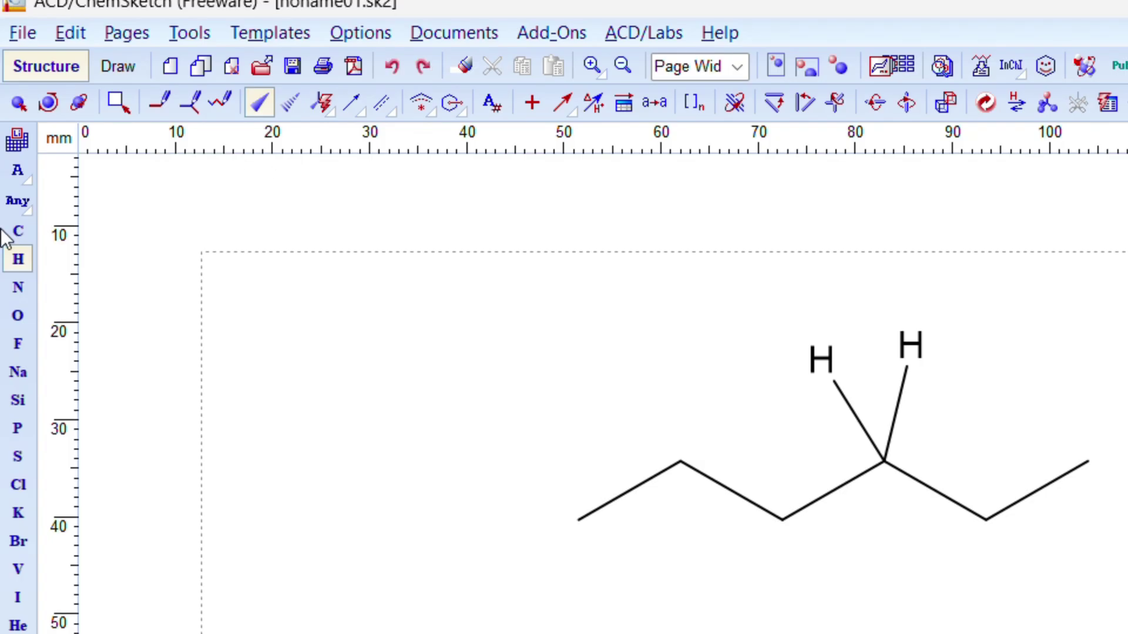
{"action": "left_click", "coordinate": [17, 230]}
{"action": "left_click_drag", "start_coordinate": [357, 270], "coordinate": [318, 386]}
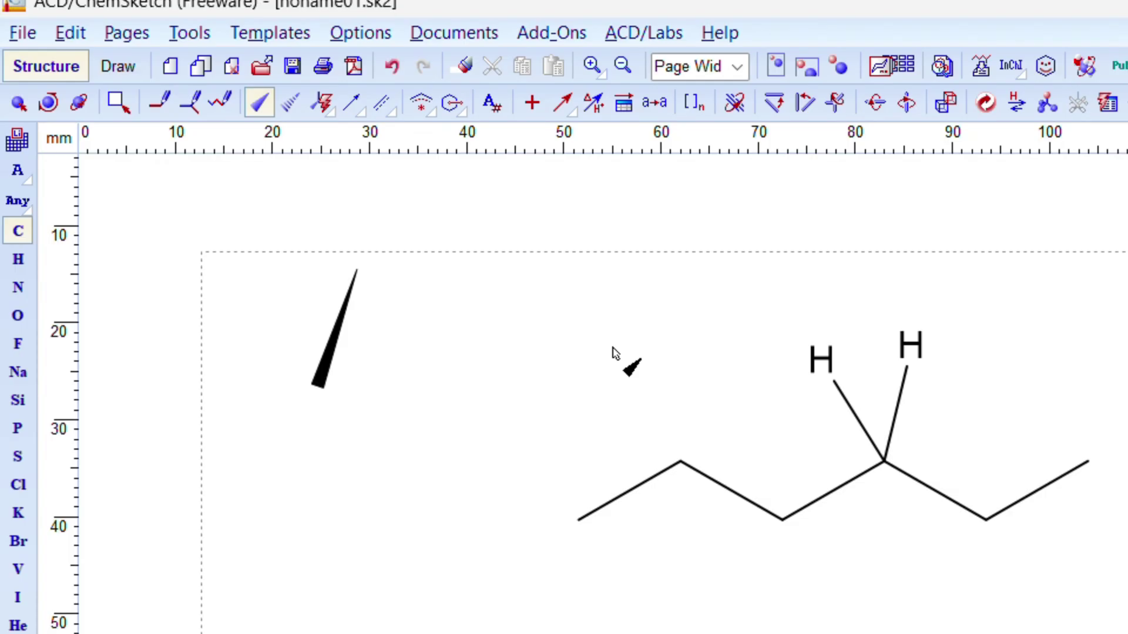
{"action": "key", "text": "ctrl+z"}
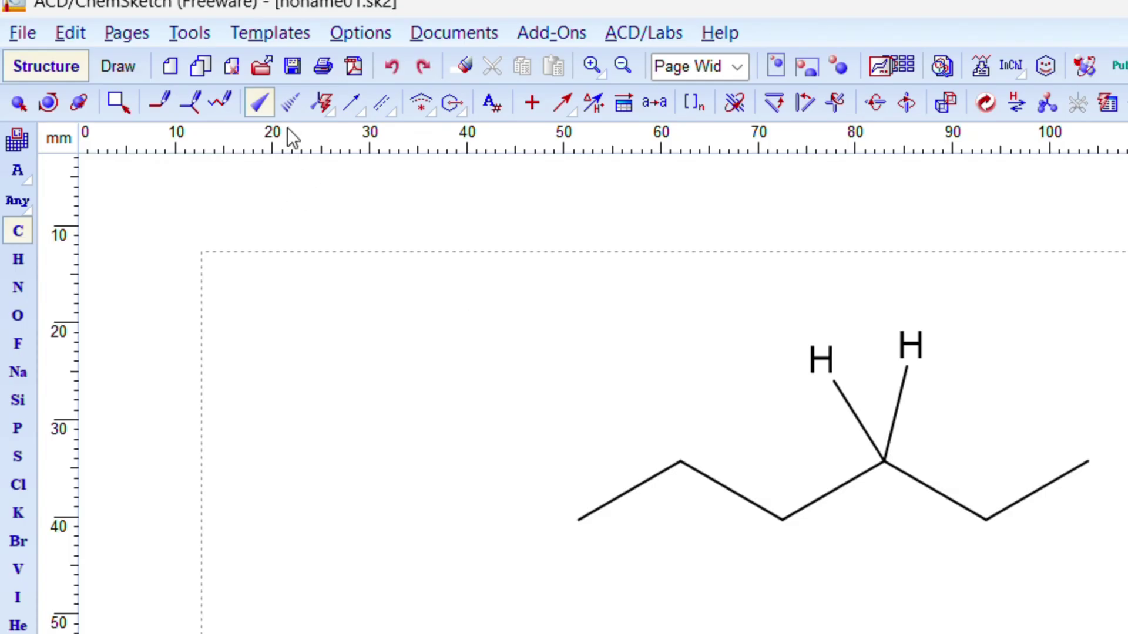
{"action": "key", "text": "ctrl+y"}
{"action": "left_click", "coordinate": [291, 104]}
{"action": "left_click_drag", "start_coordinate": [458, 284], "coordinate": [413, 400]}
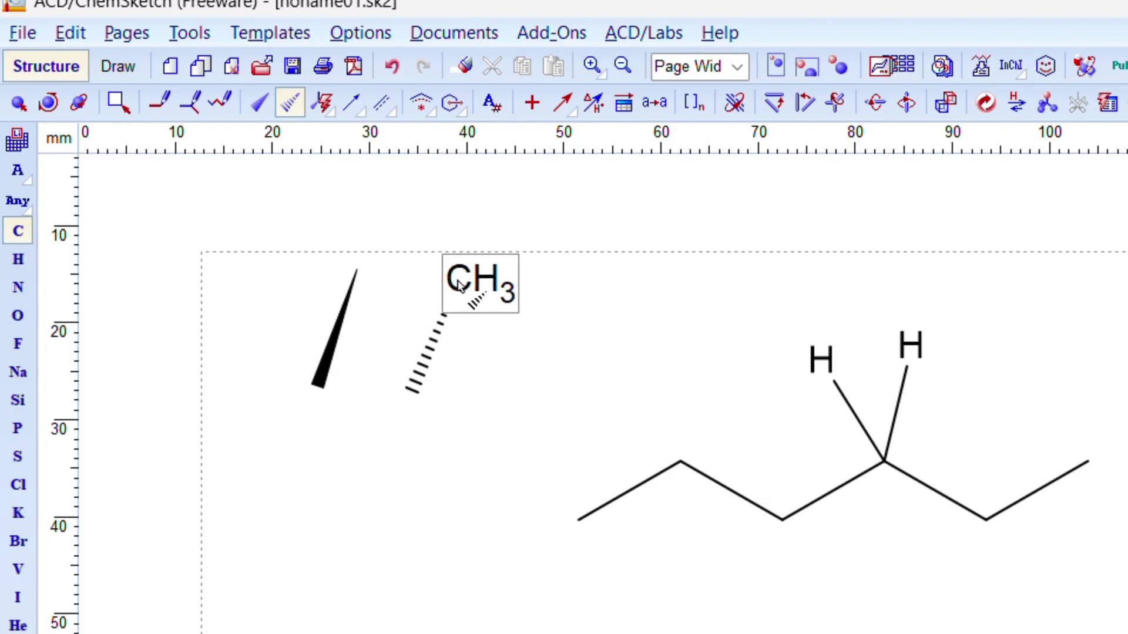
{"action": "key", "text": "ctrl+z"}
{"action": "key", "text": "ctrl+z"}
{"action": "key", "text": "ctrl+z"}
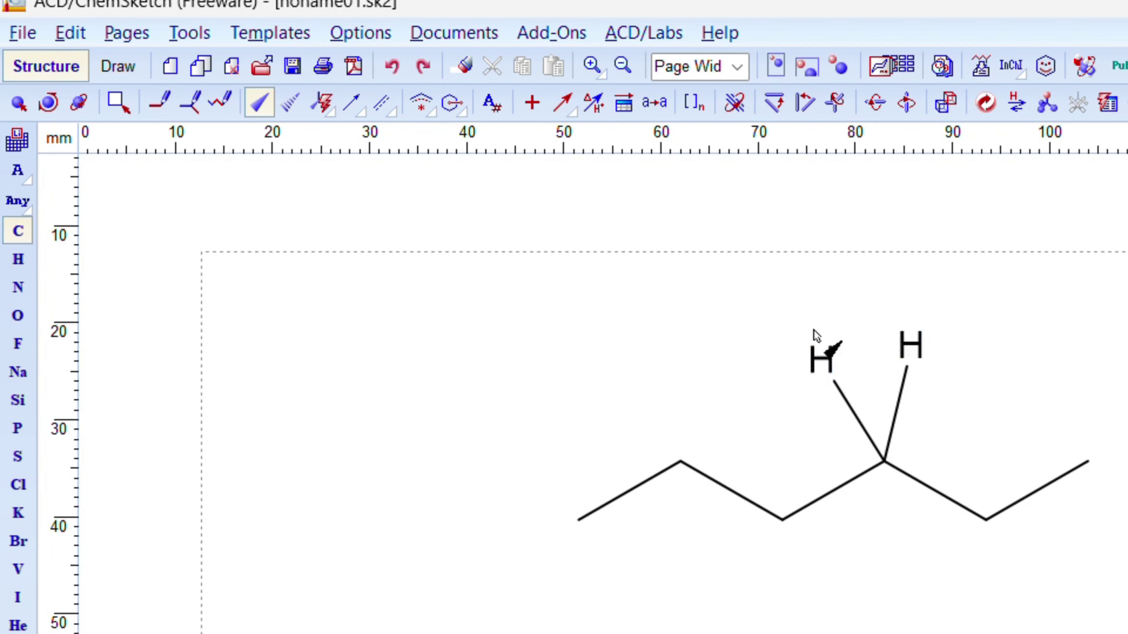
Convert the right C–H bond on the fourth carbon to an up stereo bond and the left one to a down stereo bond
{"action": "left_click", "coordinate": [896, 411]}
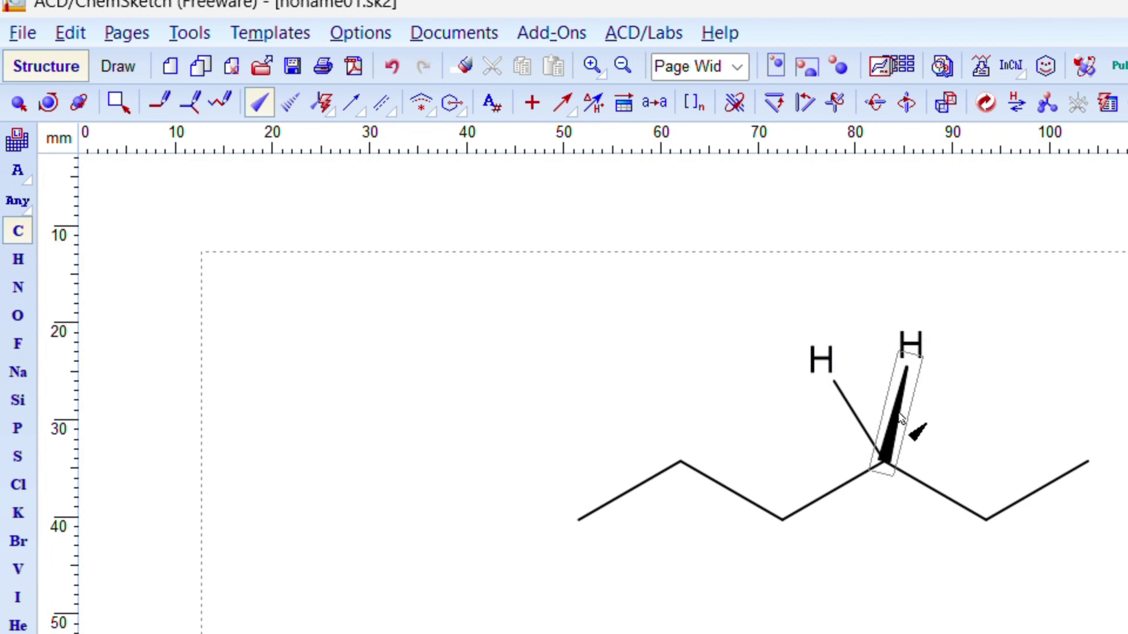
{"action": "left_click", "coordinate": [889, 452]}
{"action": "left_click", "coordinate": [907, 402]}
{"action": "left_click", "coordinate": [289, 102]}
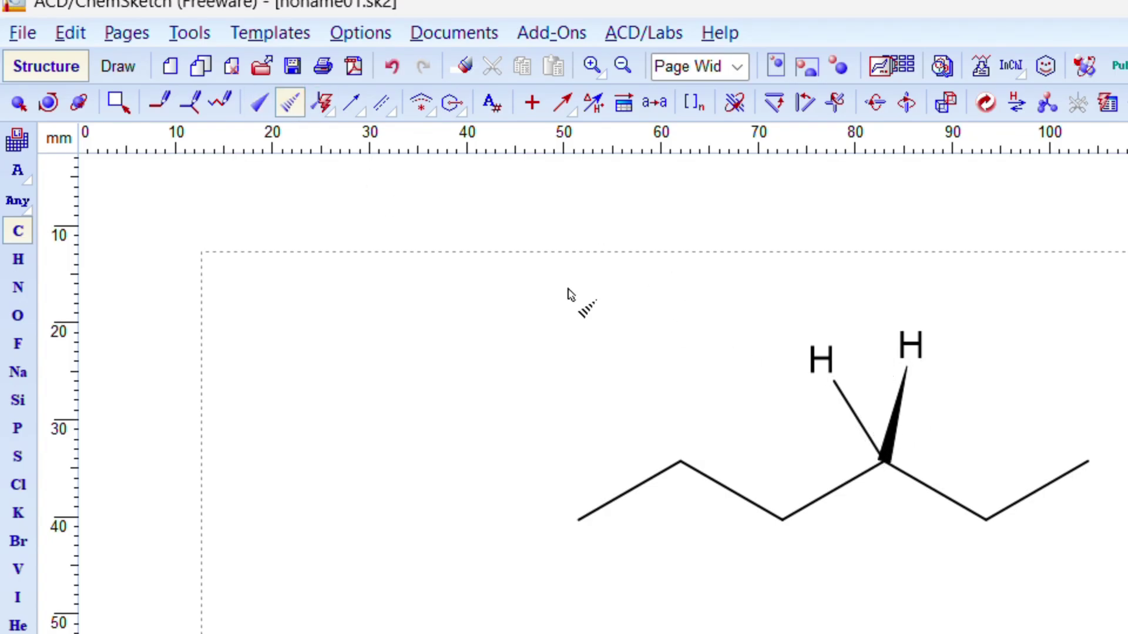
{"action": "left_click", "coordinate": [864, 429]}
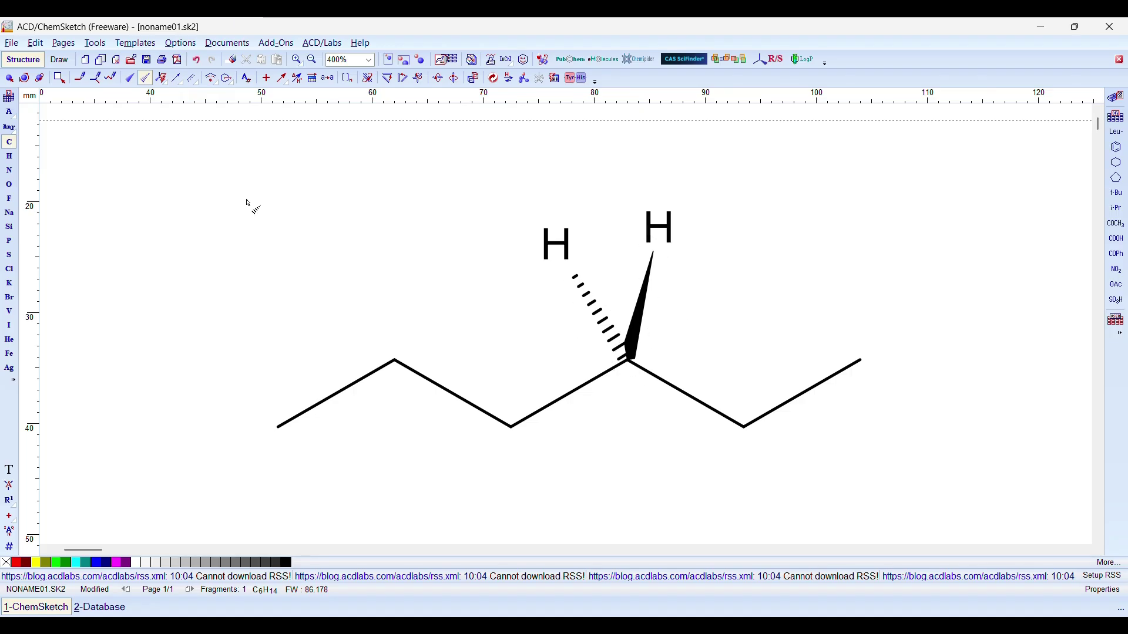
Undo the stereo bond changes and delete both hydrogens from the chain's fourth carbon
{"action": "left_click", "coordinate": [8, 80]}
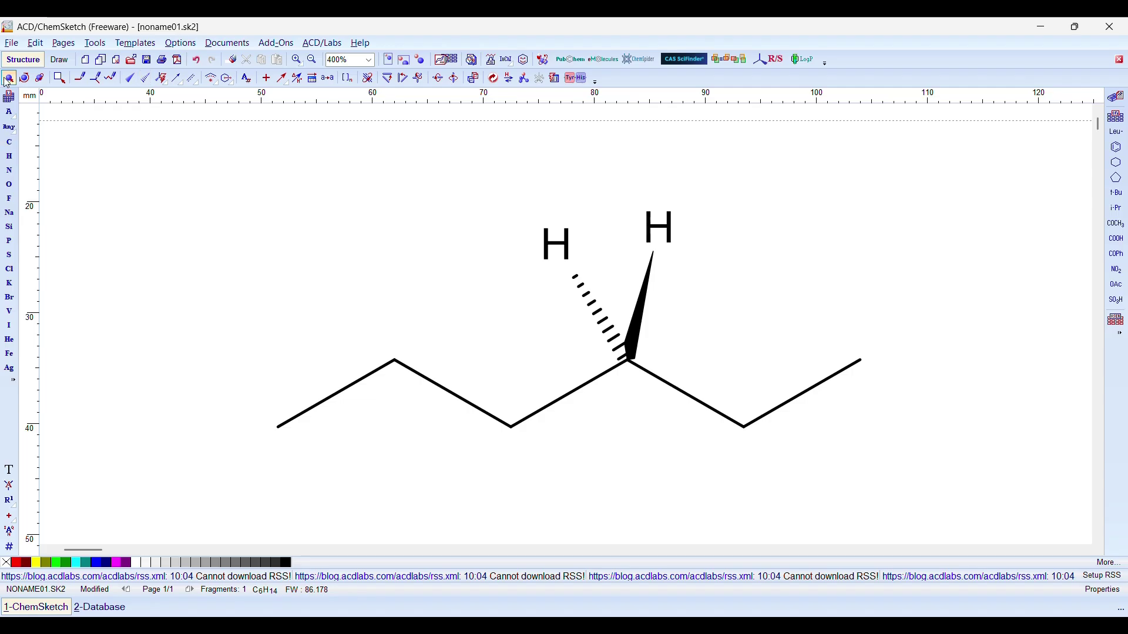
{"action": "left_click_drag", "start_coordinate": [495, 172], "coordinate": [676, 267]}
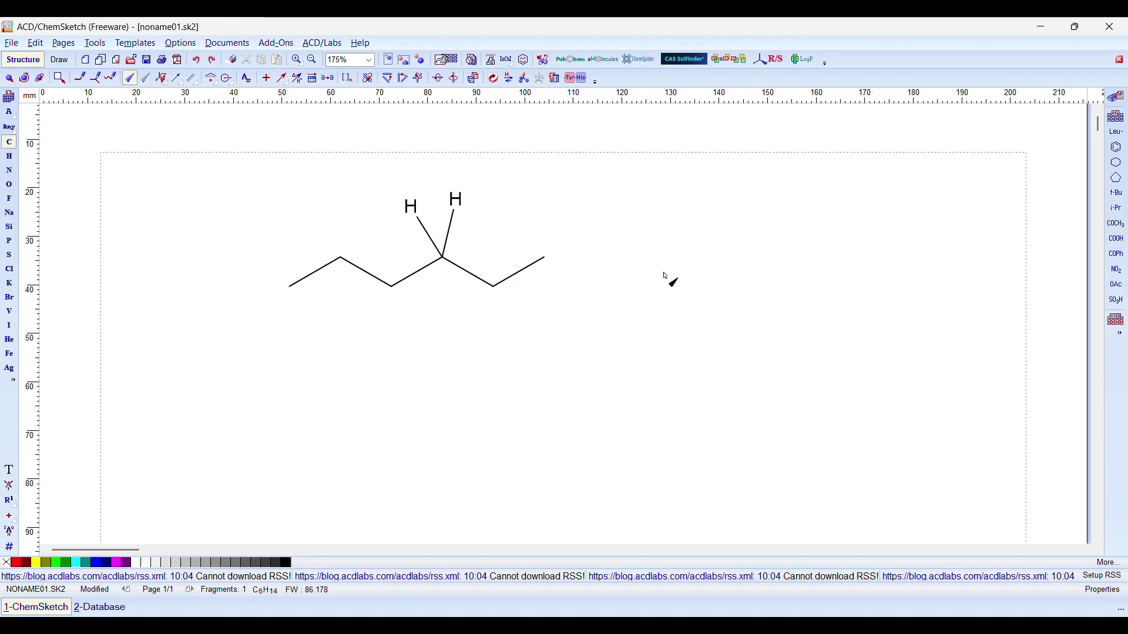
{"action": "scroll", "coordinate": [448, 221], "scroll_direction": "up", "scroll_amount": 1}
{"action": "scroll", "coordinate": [494, 245], "scroll_direction": "up", "scroll_amount": 2}
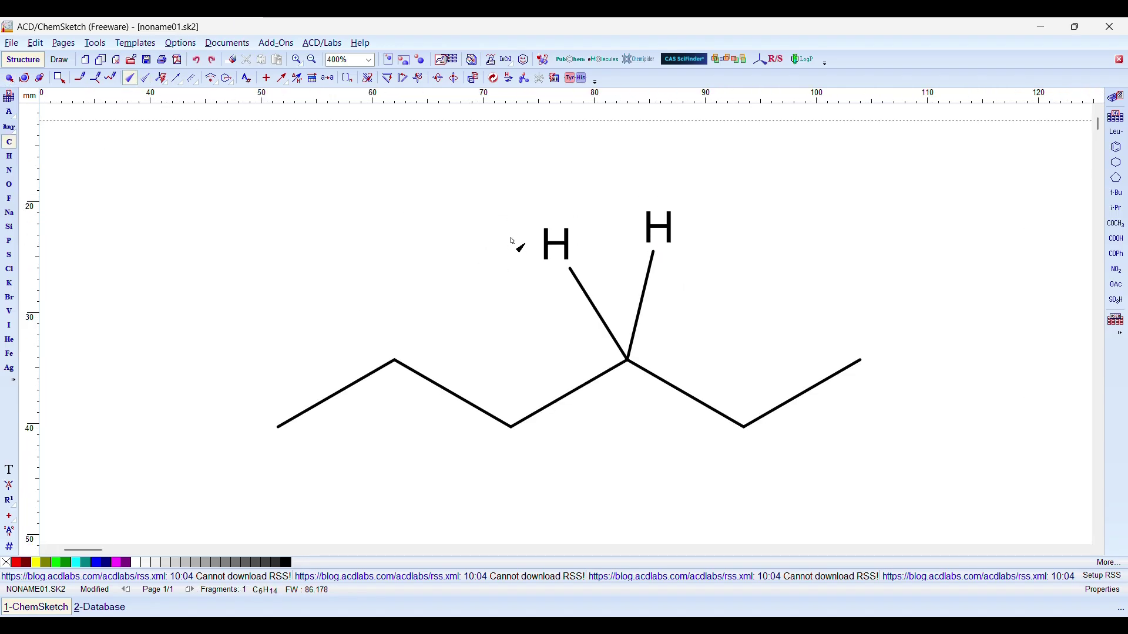
{"action": "left_click", "coordinate": [9, 78]}
{"action": "left_click_drag", "start_coordinate": [448, 133], "coordinate": [717, 316]}
{"action": "key", "text": "Delete"}
Attach one hydrogen with an up stereo bond and another with a down stereo bond to the fourth carbon
{"action": "left_click", "coordinate": [9, 156]}
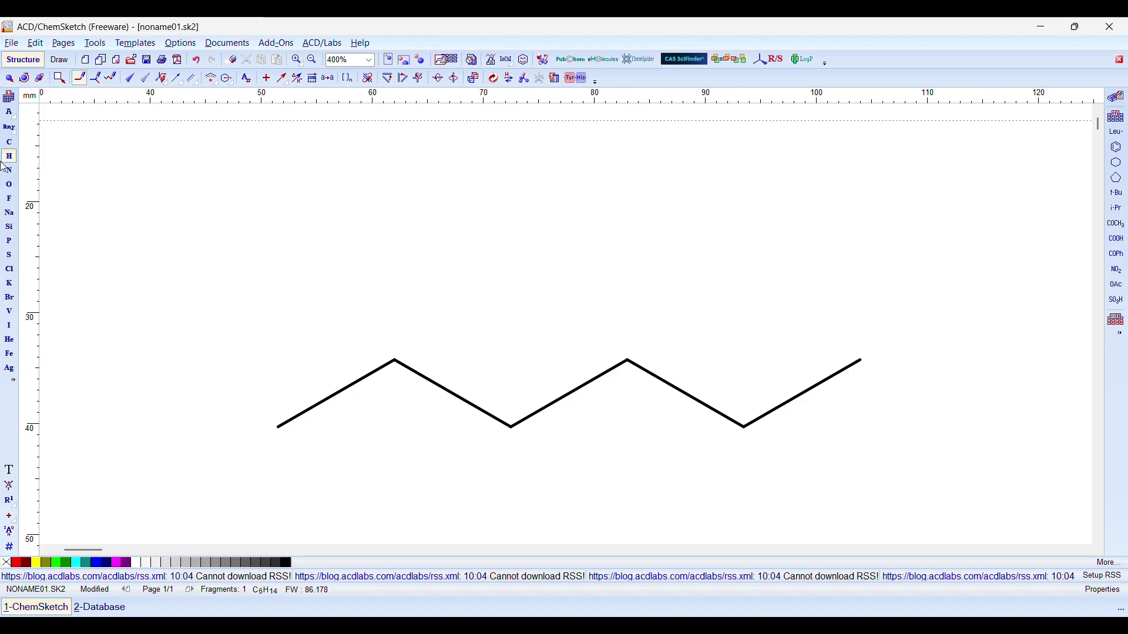
{"action": "left_click", "coordinate": [130, 78]}
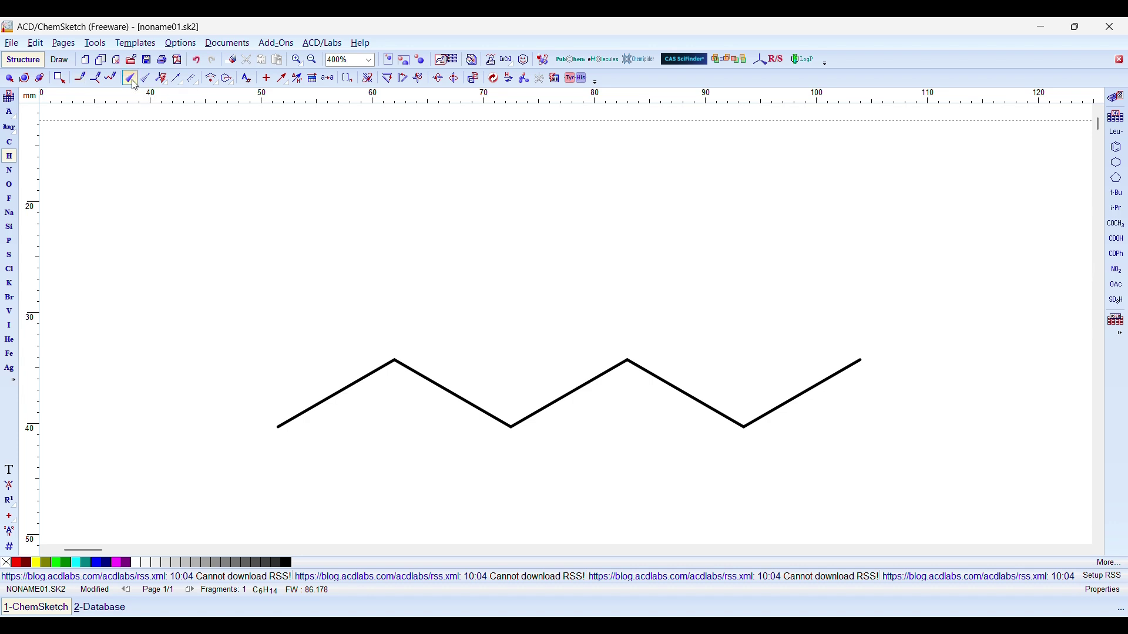
{"action": "left_click_drag", "start_coordinate": [634, 360], "coordinate": [659, 242]}
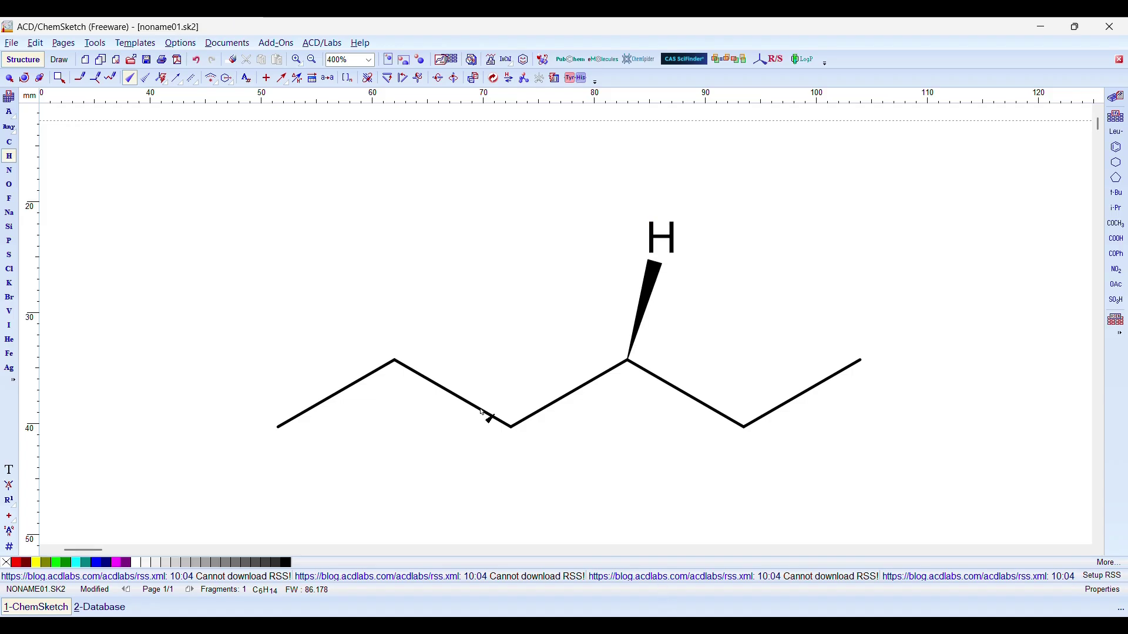
{"action": "left_click", "coordinate": [145, 78]}
{"action": "left_click_drag", "start_coordinate": [621, 363], "coordinate": [599, 255]}
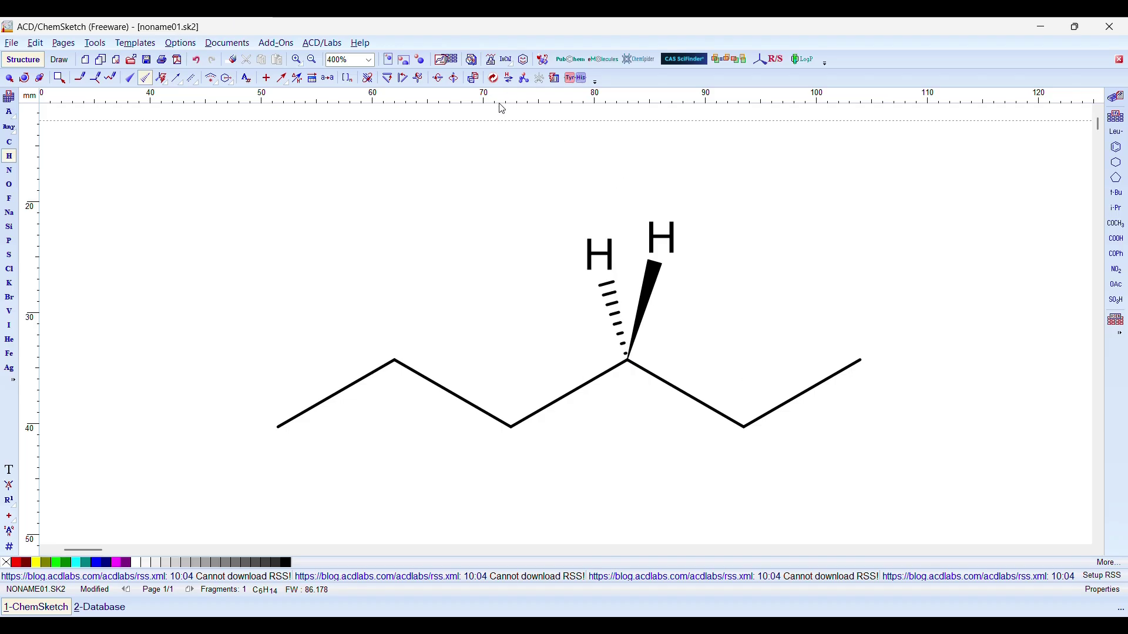
Move the hydrogen on the down stereo bond slightly up and outward to lengthen its bond
{"action": "left_click", "coordinate": [8, 79]}
{"action": "left_click", "coordinate": [600, 255]}
{"action": "left_click_drag", "start_coordinate": [600, 254], "coordinate": [595, 229]}
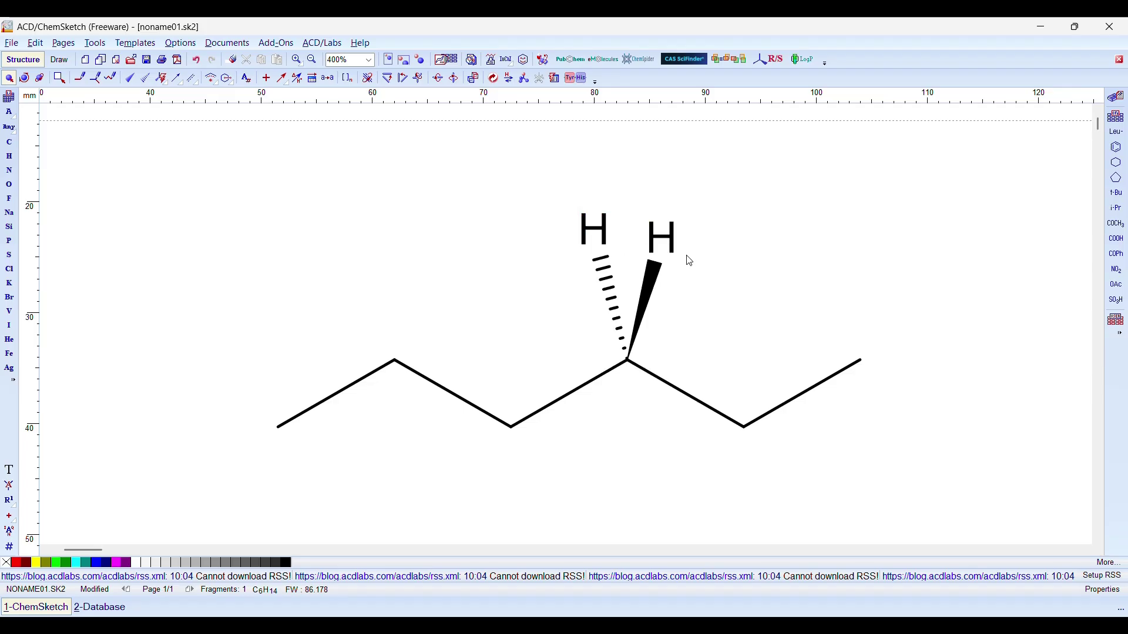
Delete both stereo-bonded hydrogens, leaving only the six-carbon chain
{"action": "left_click_drag", "start_coordinate": [985, 498], "coordinate": [193, 175]}
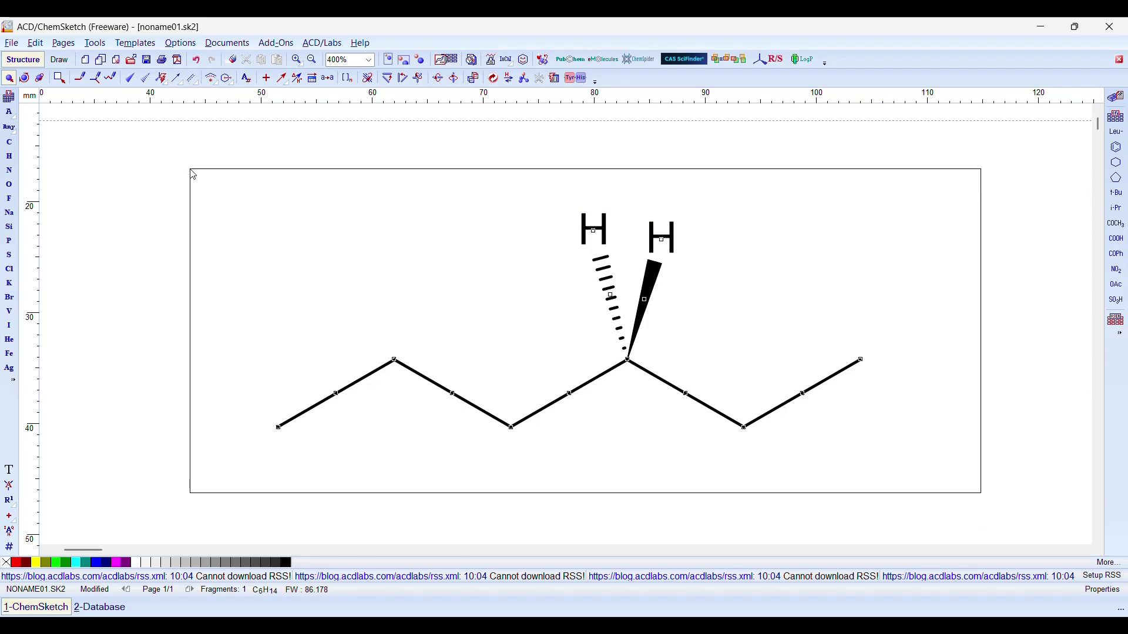
{"action": "left_click_drag", "start_coordinate": [484, 144], "coordinate": [856, 317]}
{"action": "key", "text": "Delete"}
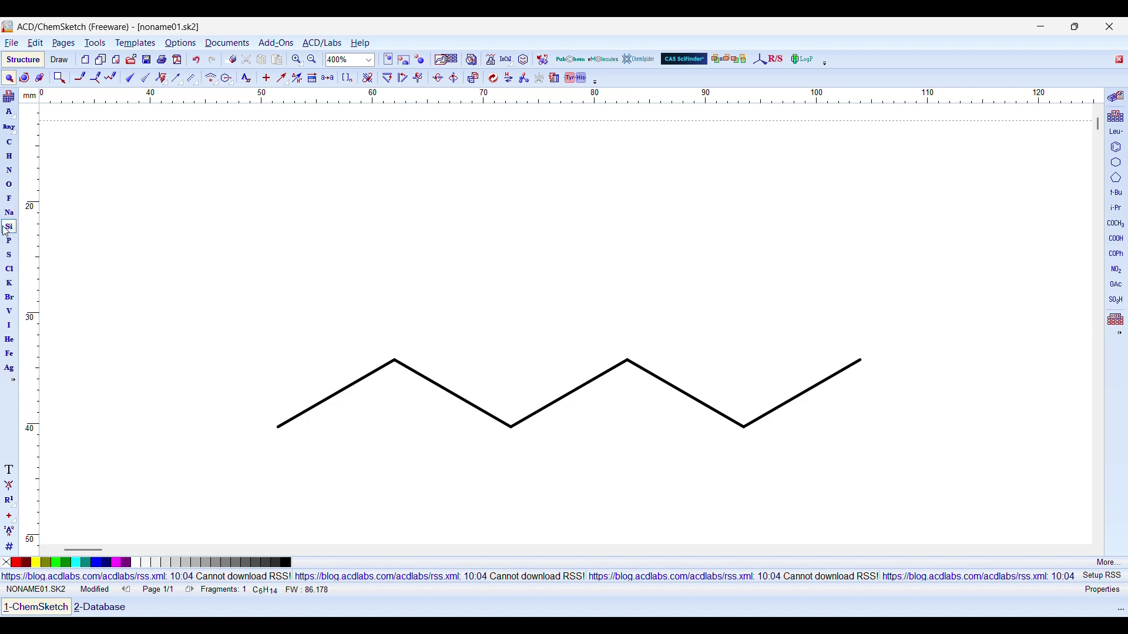
Attach a chlorine atom straight above the chain's fourth carbon with an up stereo bond
{"action": "left_click", "coordinate": [12, 275]}
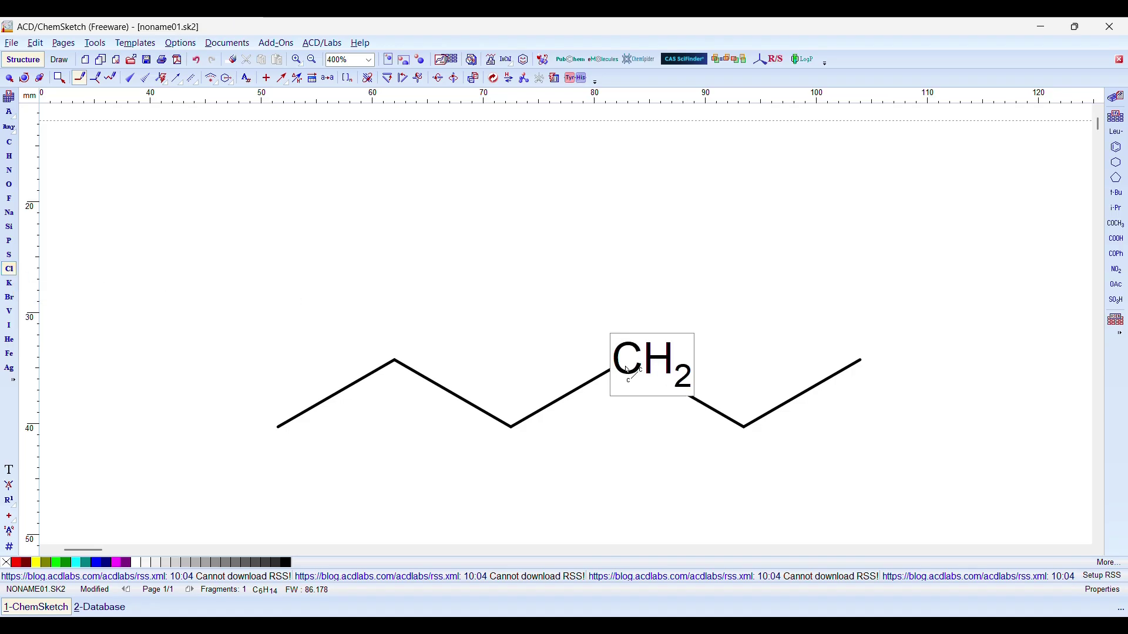
{"action": "left_click_drag", "start_coordinate": [634, 368], "coordinate": [654, 249]}
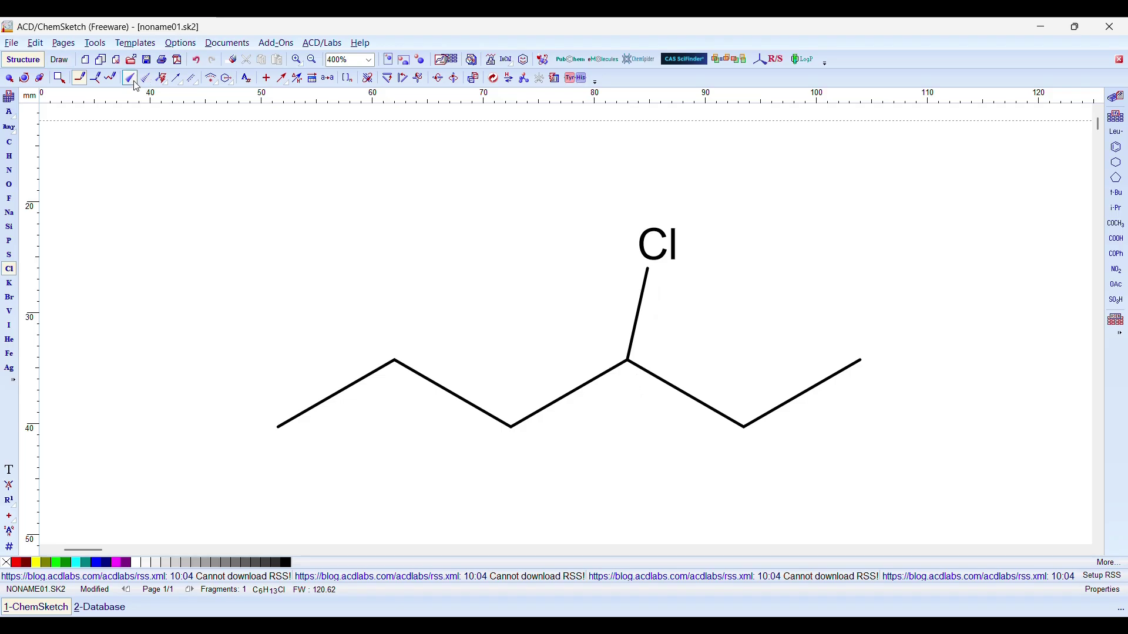
{"action": "key", "text": "ctrl+z"}
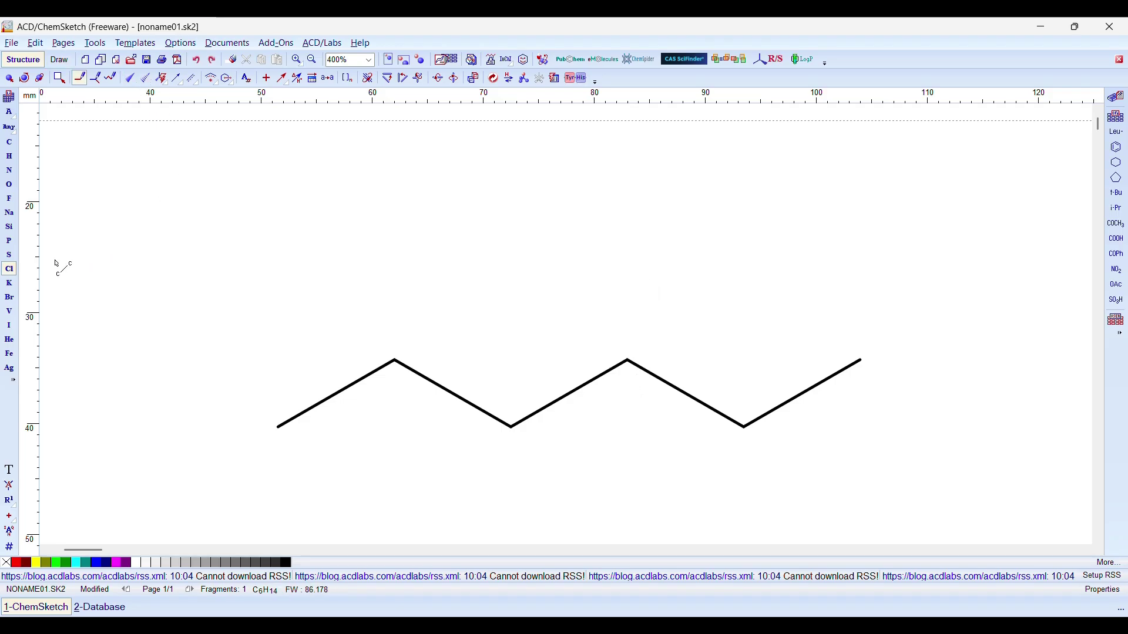
{"action": "left_click", "coordinate": [130, 78]}
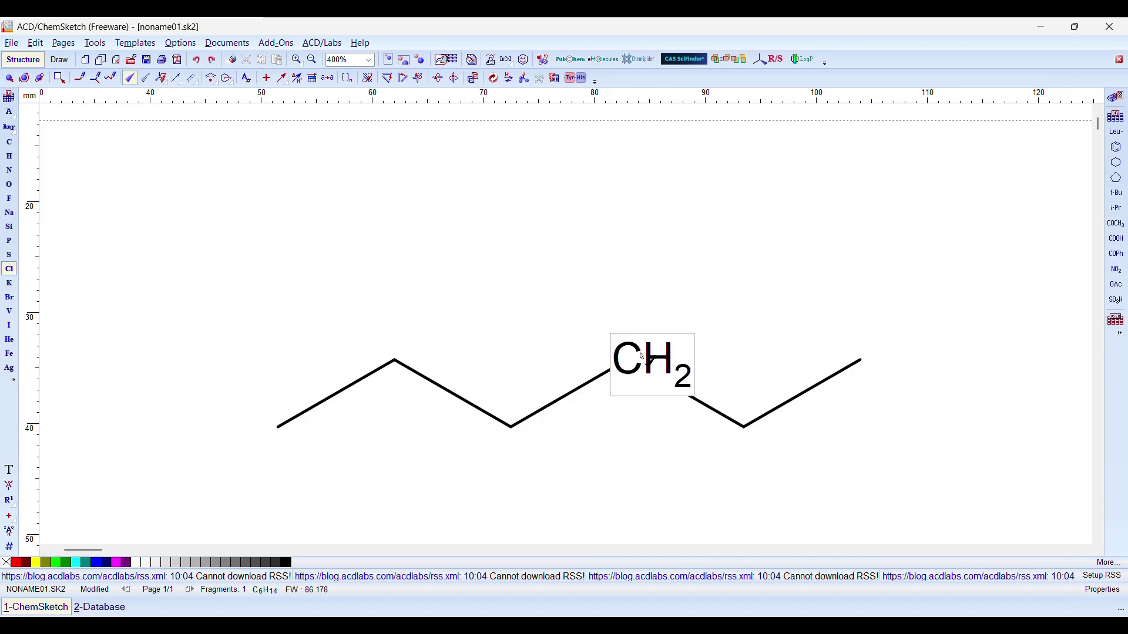
{"action": "left_click_drag", "start_coordinate": [641, 351], "coordinate": [667, 248]}
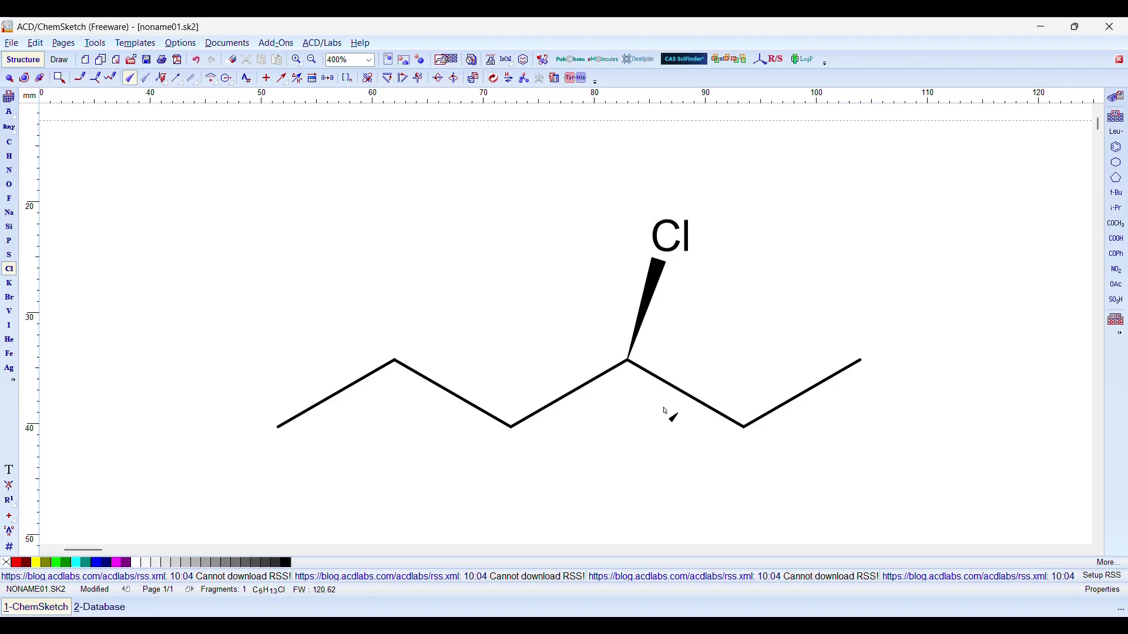
{"action": "key", "text": "ctrl+z"}
{"action": "left_click_drag", "start_coordinate": [642, 383], "coordinate": [636, 257]}
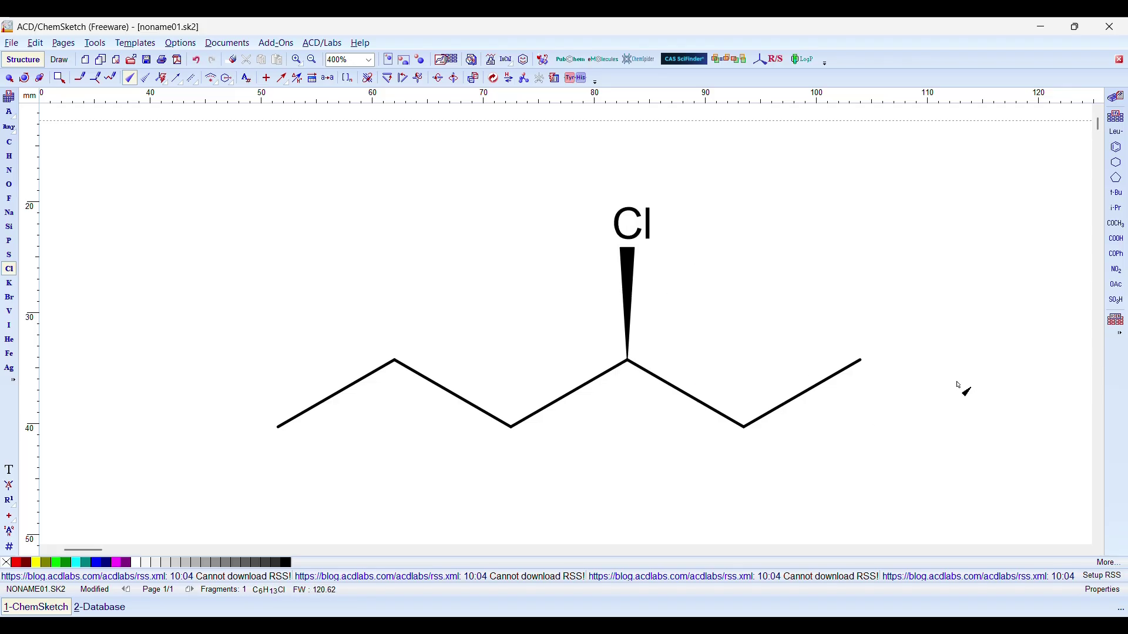
Attach a hydrogen to the chlorine-bearing carbon with a down stereo bond and undo it
{"action": "left_click", "coordinate": [146, 78]}
{"action": "left_click", "coordinate": [9, 156]}
{"action": "mouse_move", "coordinate": [614, 351]}
{"action": "left_mouse_down"}
{"action": "mouse_move", "coordinate": [588, 294]}
{"action": "mouse_move", "coordinate": [600, 297]}
{"action": "left_mouse_up"}
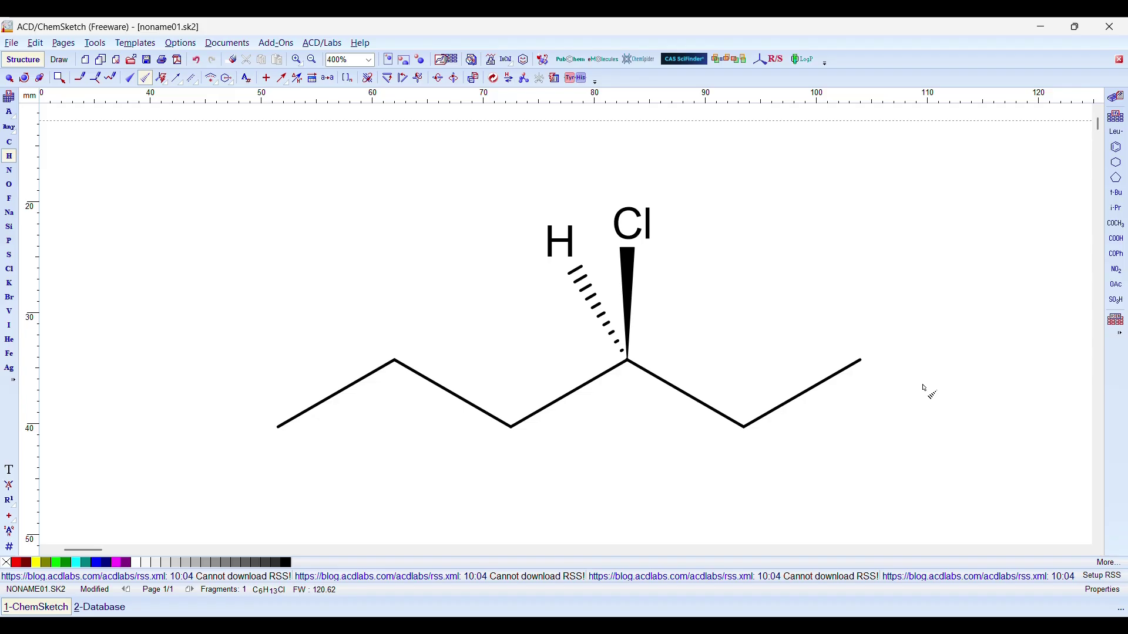
{"action": "key", "text": "ctrl+z"}
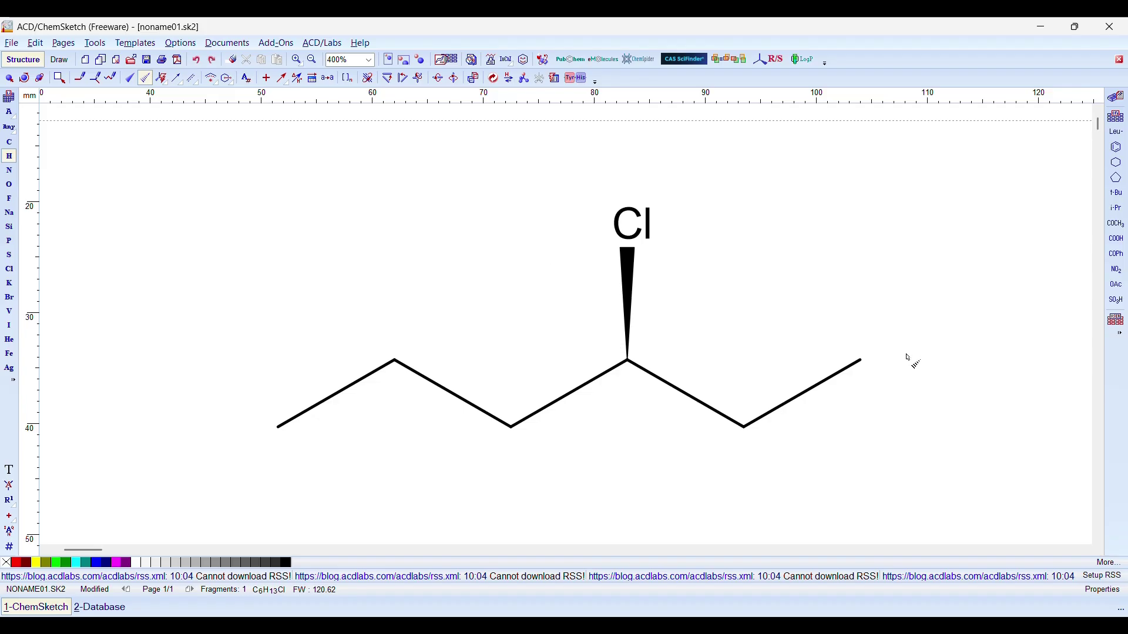
Run 3D optimization on the chlorinated chain and replace its stereo bonds with single bonds
{"action": "left_click", "coordinate": [9, 77]}
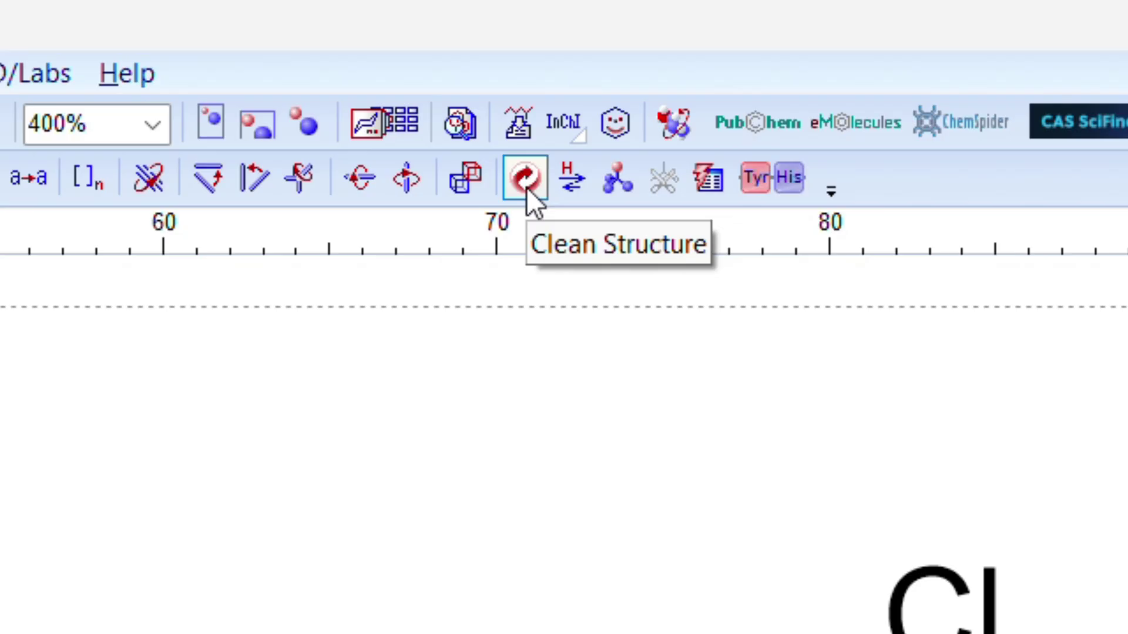
{"action": "left_click", "coordinate": [609, 181]}
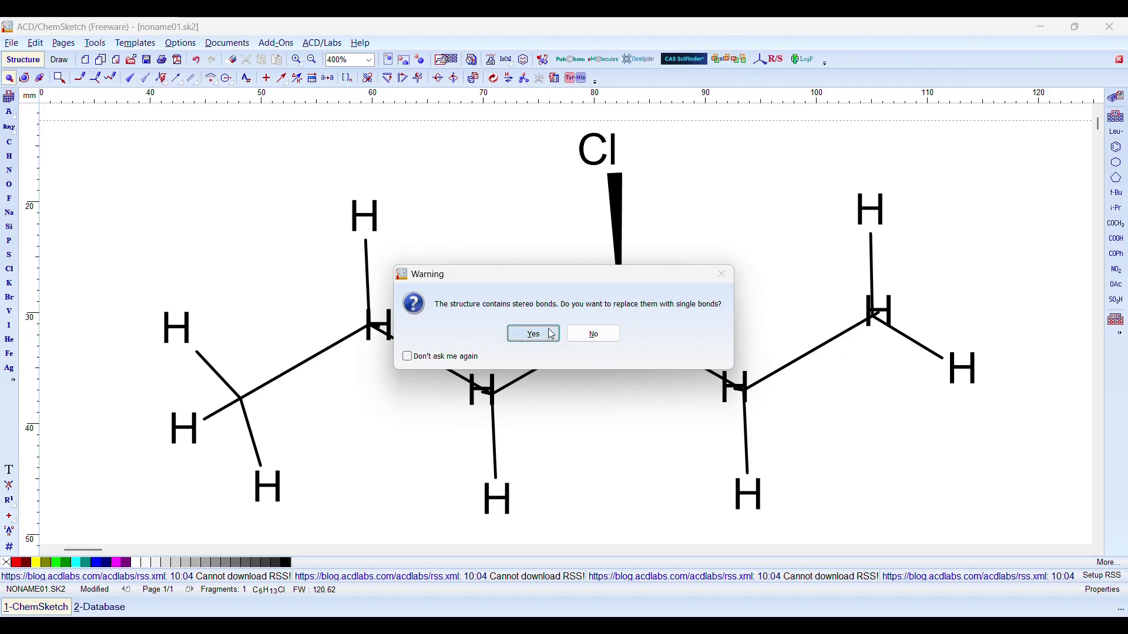
{"action": "left_click", "coordinate": [550, 335]}
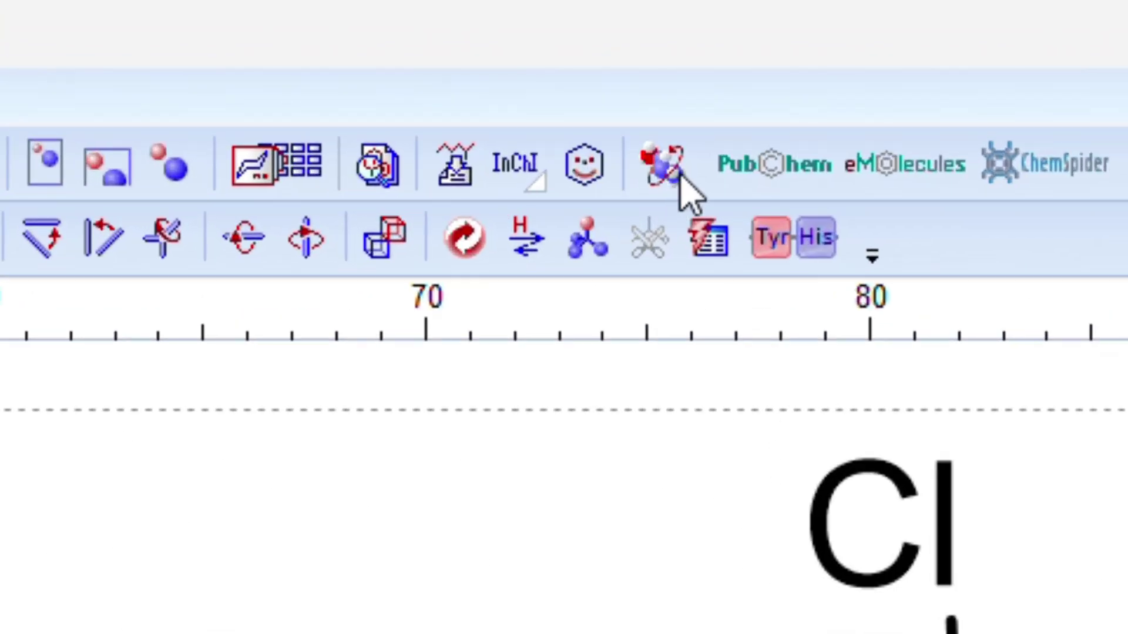
Open the optimized structure in ACD/3D Viewer and rotate the 3D model
{"action": "left_click", "coordinate": [669, 176]}
{"action": "left_click_drag", "start_coordinate": [578, 297], "coordinate": [570, 392]}
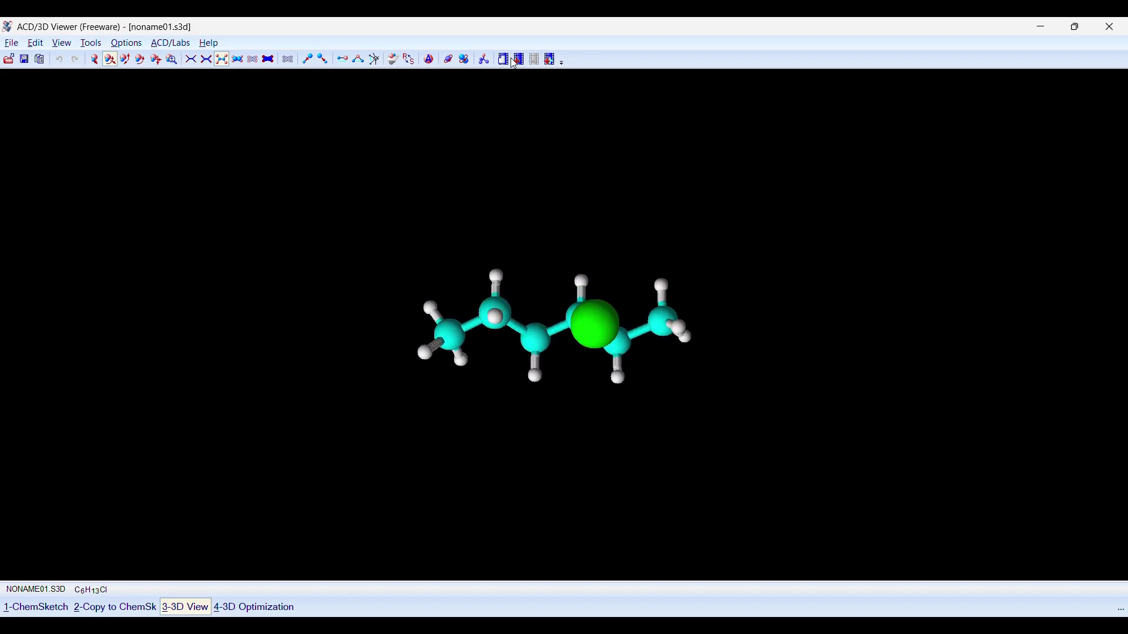